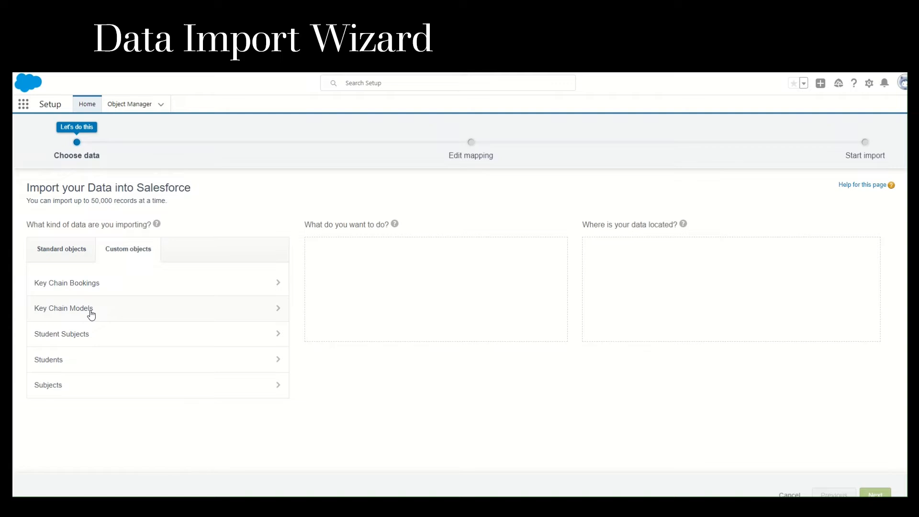
Select the Key Chain Models custom object for the import and choose to add new records.
left_click(91, 313)
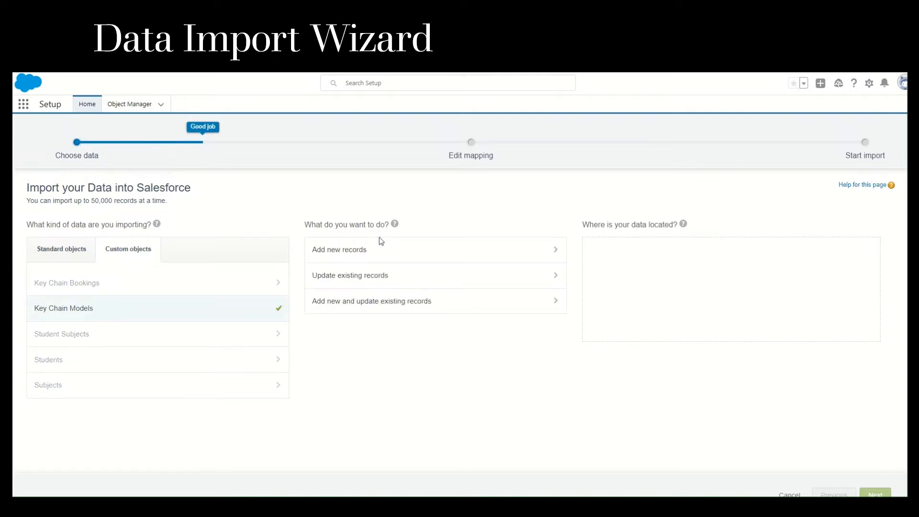
left_click(336, 256)
left_click(355, 376)
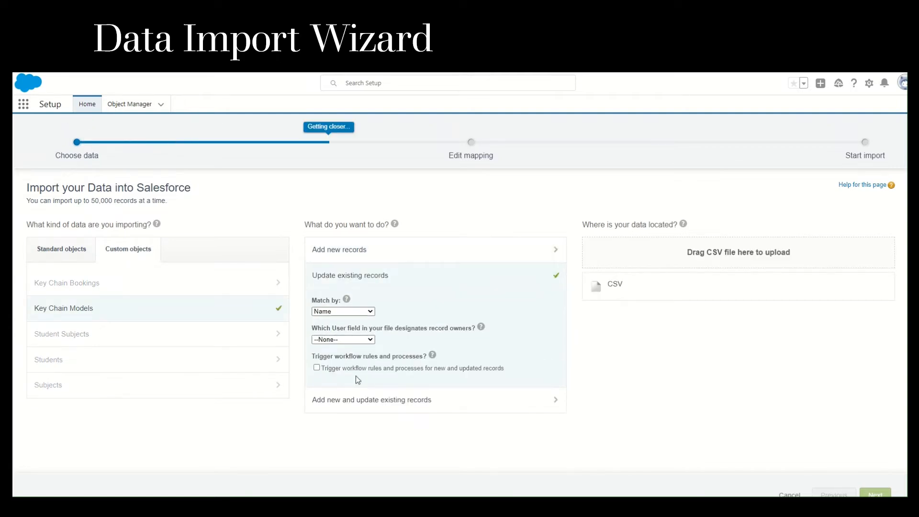
left_click(366, 401)
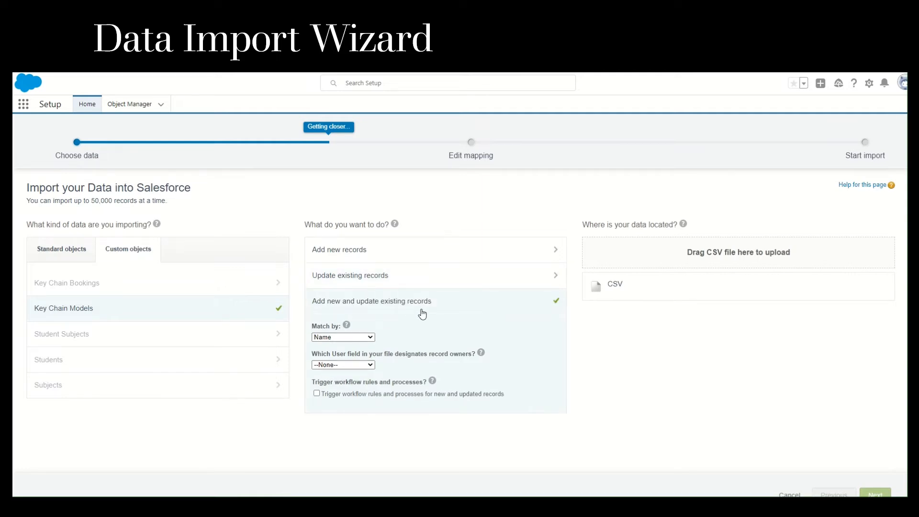
left_click(366, 249)
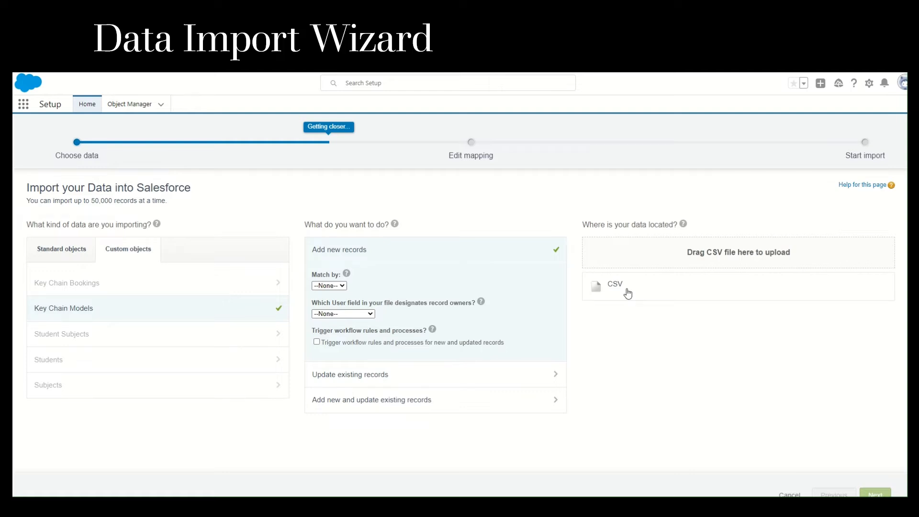
Switch to Excel and compare the header and data rows of KeyChain Models.csv with the Key Chain Model object's fields.
key("alt+Tab")
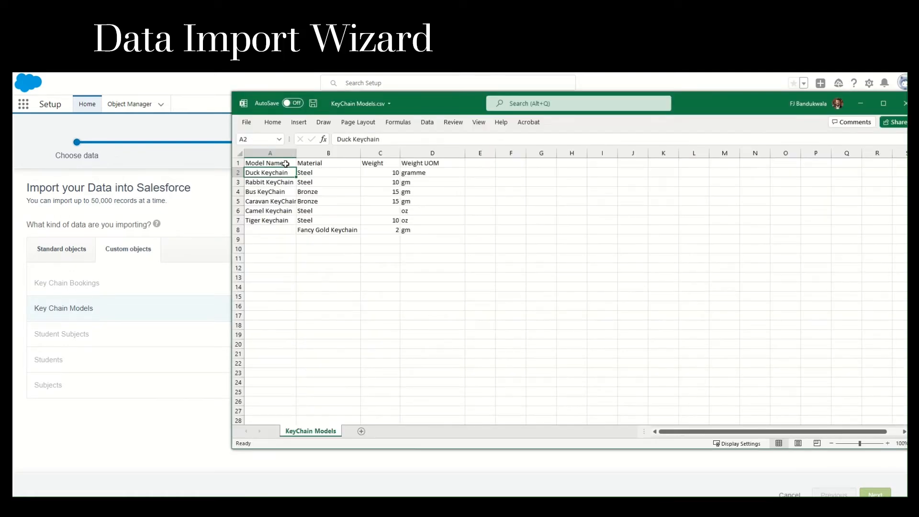
left_click_drag(286, 163, 423, 229)
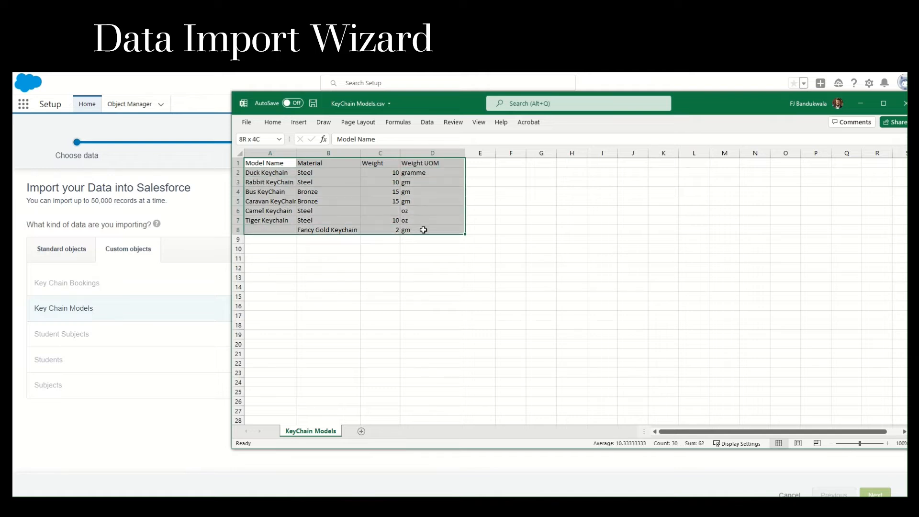
left_click(291, 174)
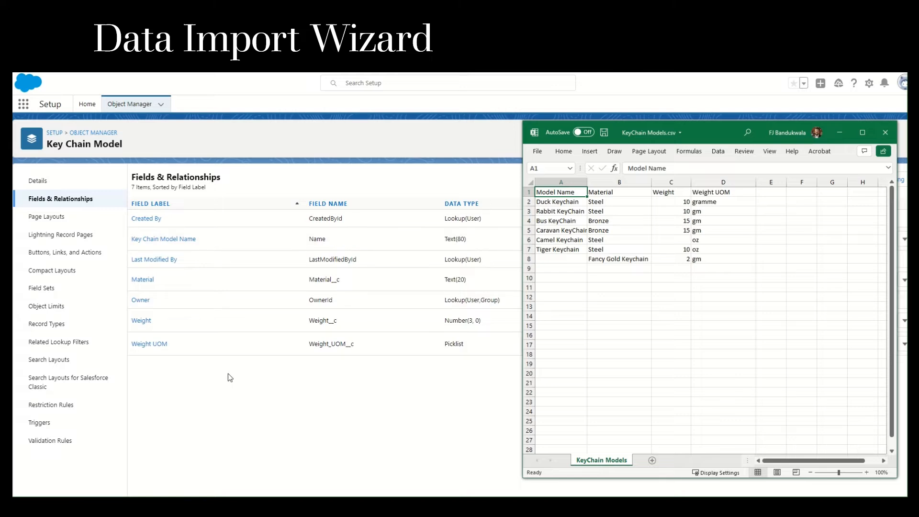
left_click_drag(557, 192, 731, 192)
left_click(309, 320)
double_click(320, 320)
key("alt+Tab")
left_click_drag(577, 191, 725, 191)
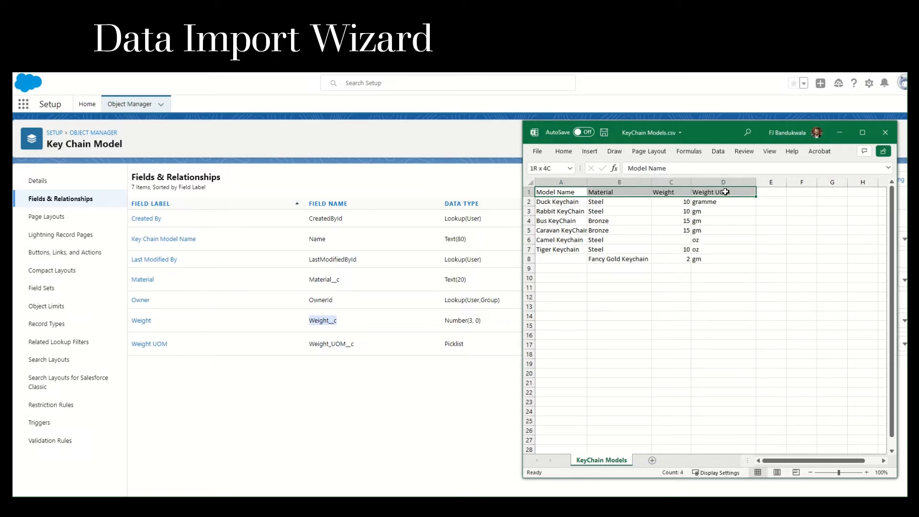
left_click(575, 202)
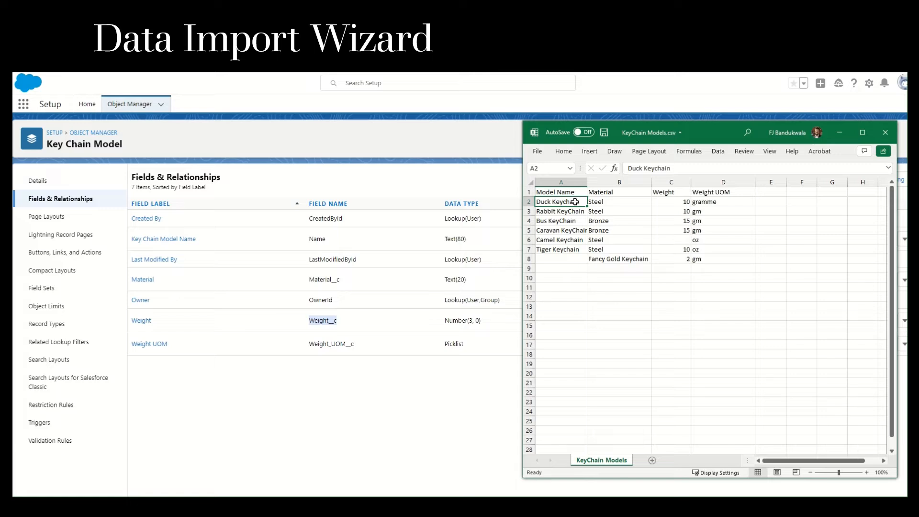
left_click_drag(575, 201, 727, 201)
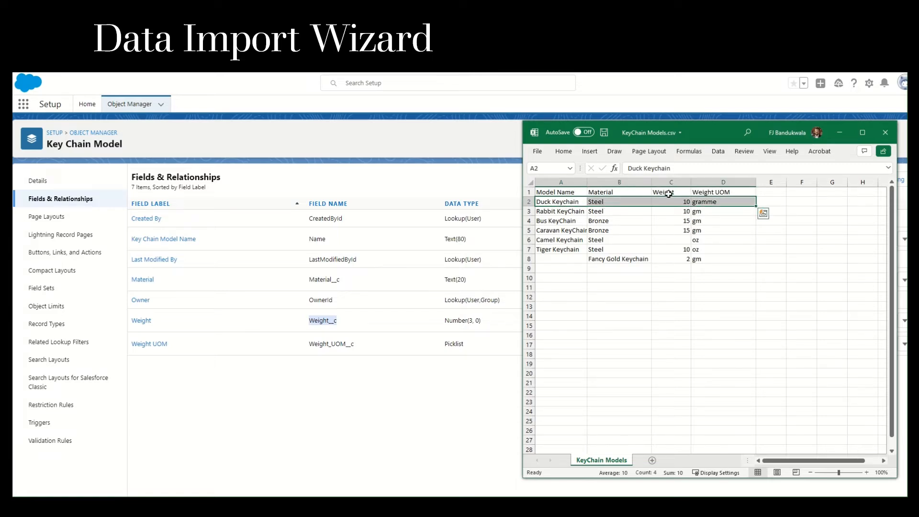
left_click(718, 207)
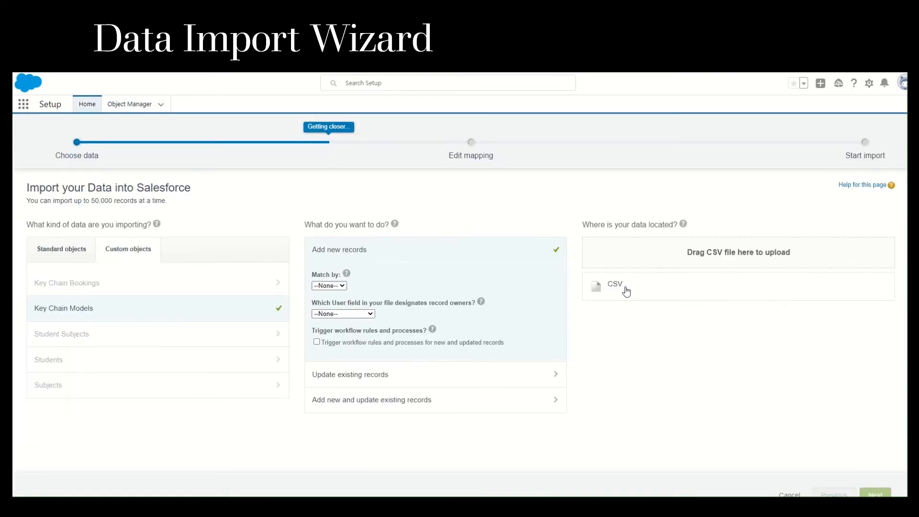
In the Salesforce import wizard, load KeyChain Models.csv as the source file and review its automatic field mapping.
left_click(627, 293)
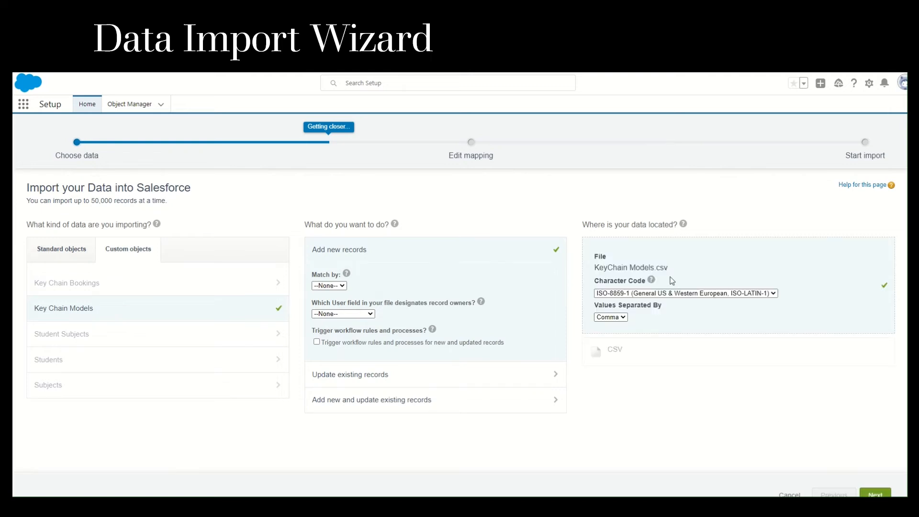
left_click(875, 494)
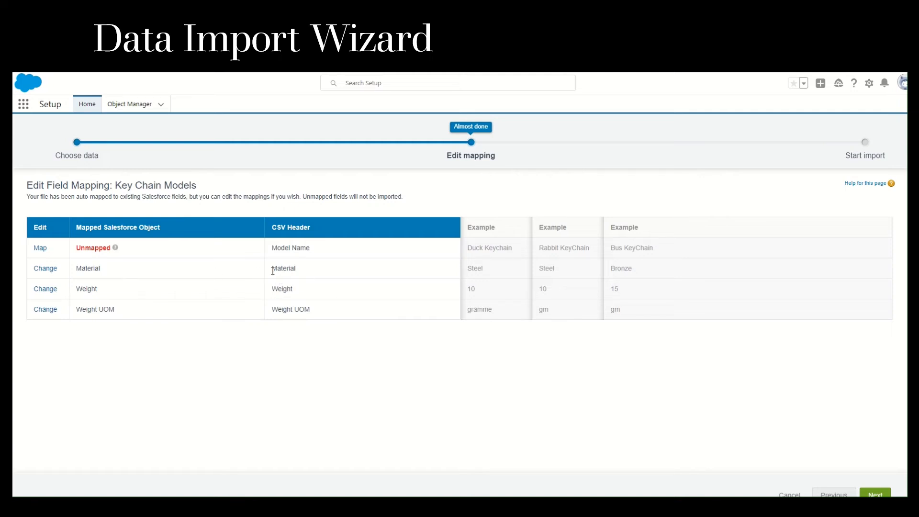
left_click_drag(273, 271, 304, 272)
left_click(320, 277)
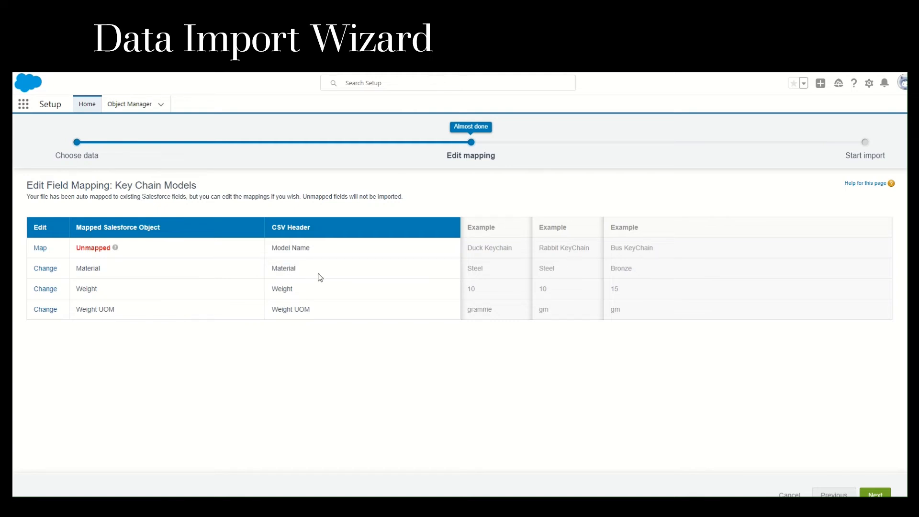
Map the unmapped Model Name header to the Key Chain Model Name field and continue to the import review.
left_click(40, 248)
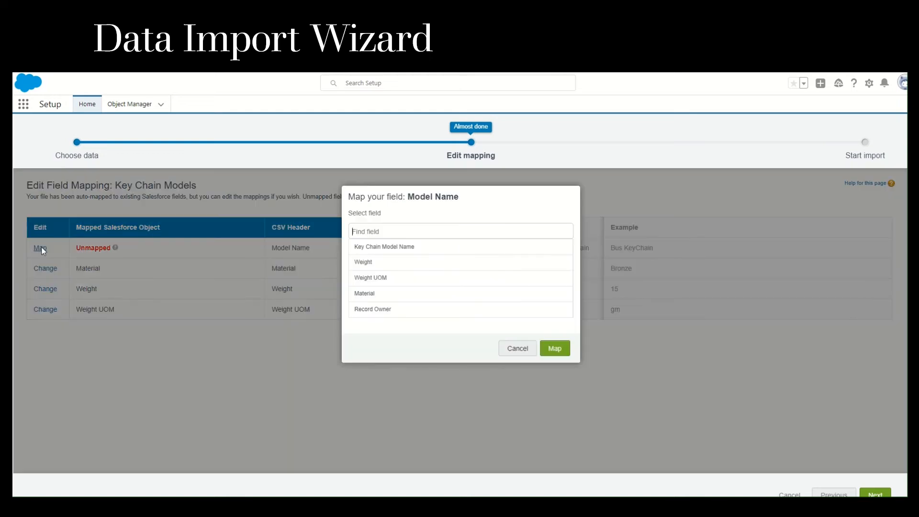
left_click(408, 247)
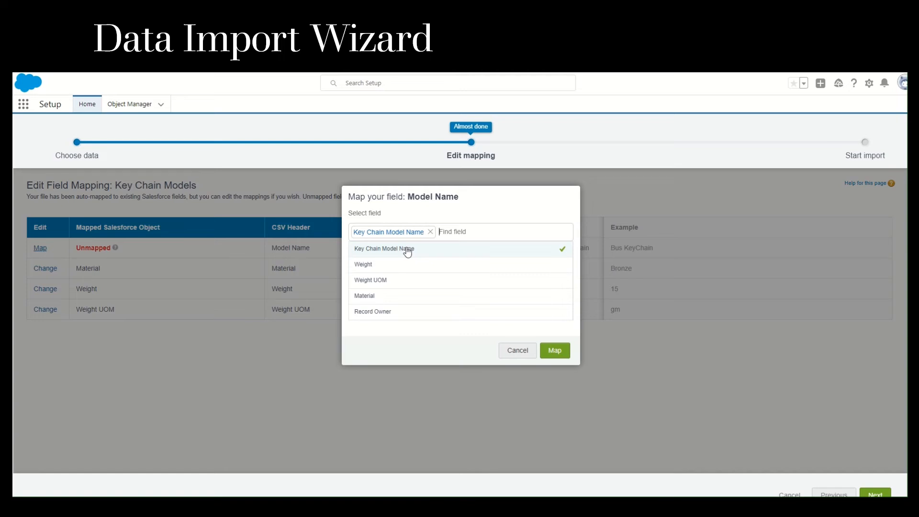
left_click(555, 351)
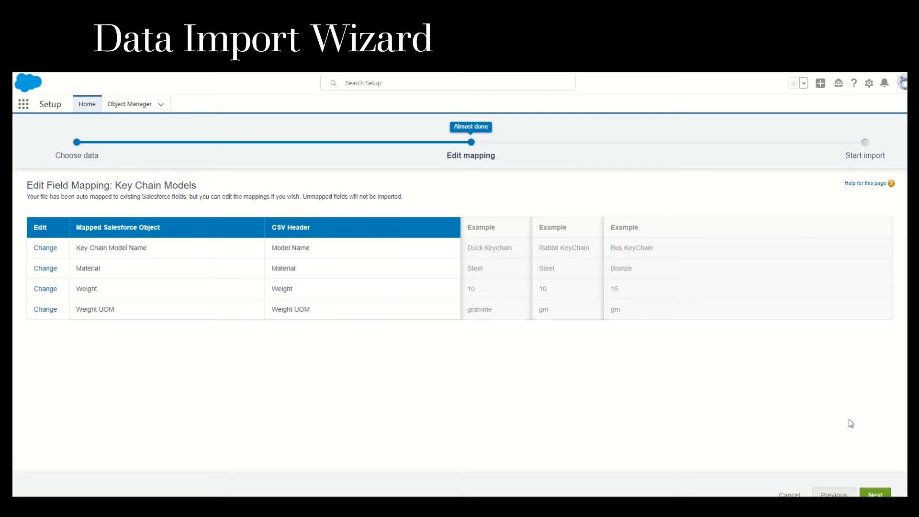
left_click(882, 494)
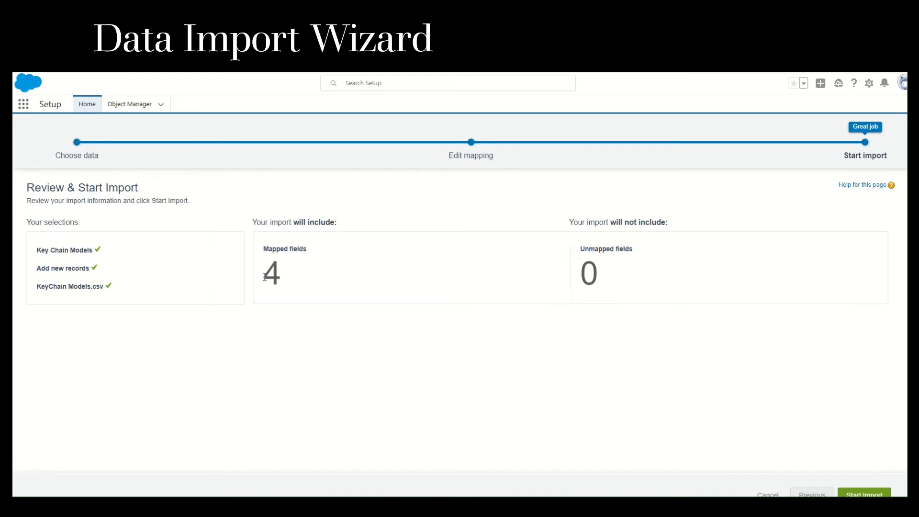
Check the mapped field count, start the import and open its bulk data load job status.
left_click_drag(264, 277, 288, 277)
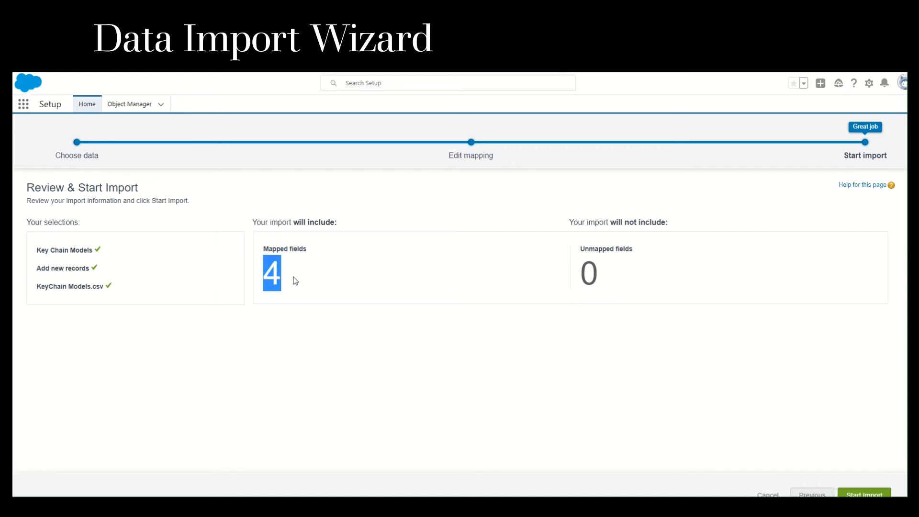
left_click(297, 278)
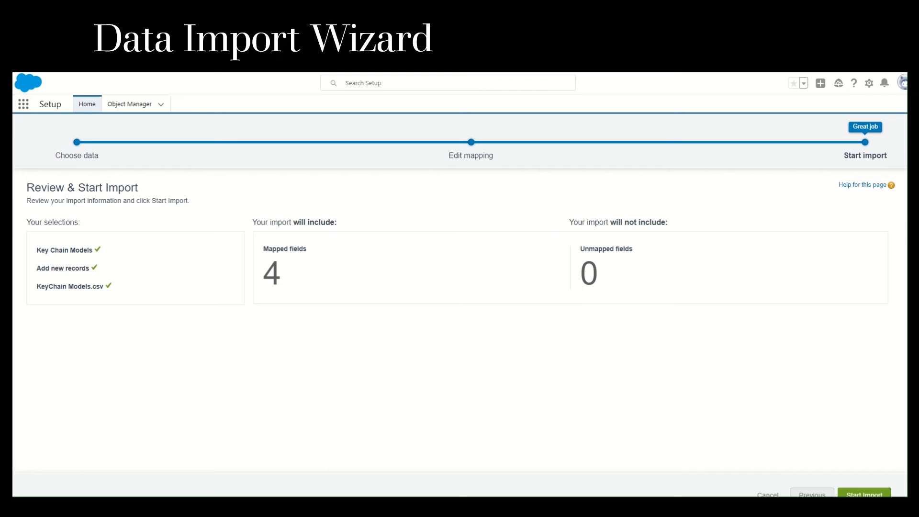
left_click(874, 493)
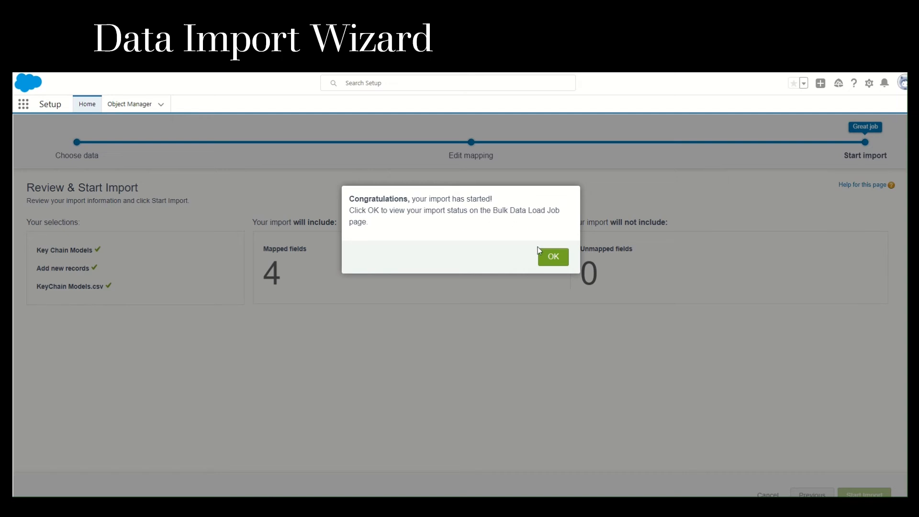
left_click(551, 256)
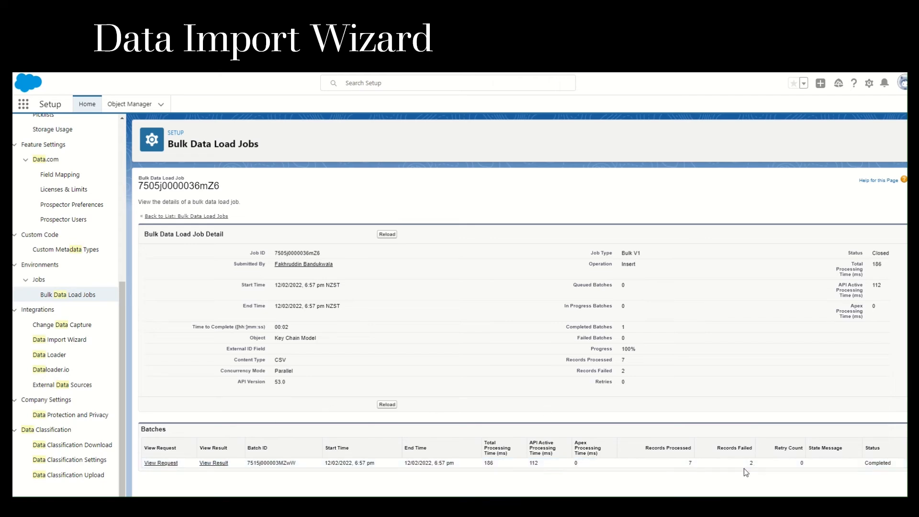
Open the batch's result file and examine the success, created and error entries for the imported rows.
left_click(216, 463)
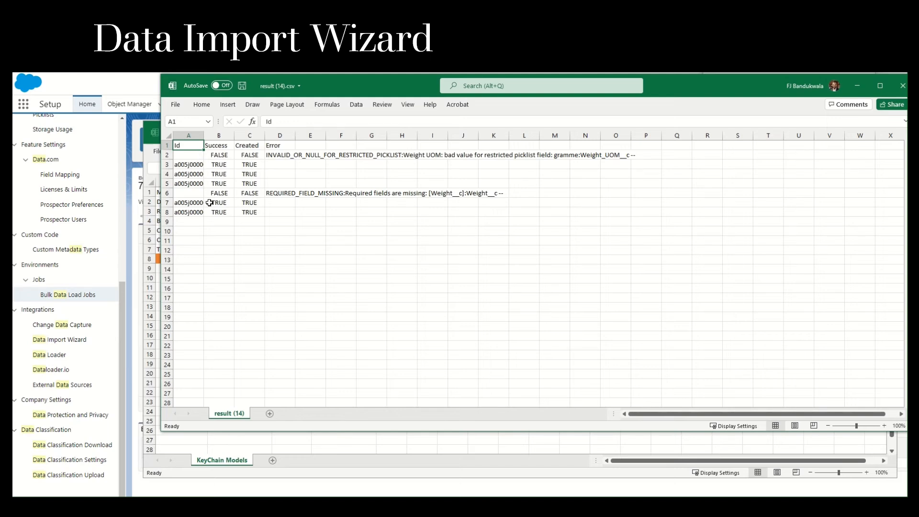
left_click_drag(194, 155, 438, 161)
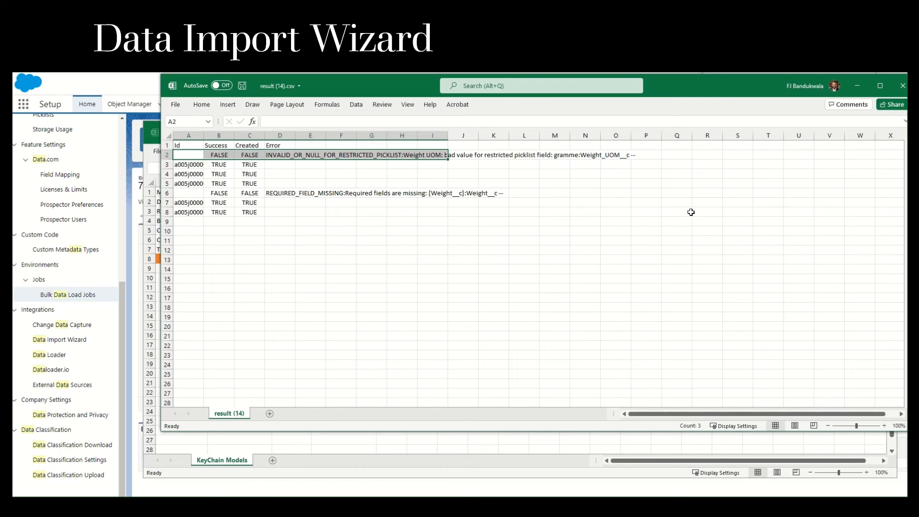
left_click_drag(217, 194, 274, 193)
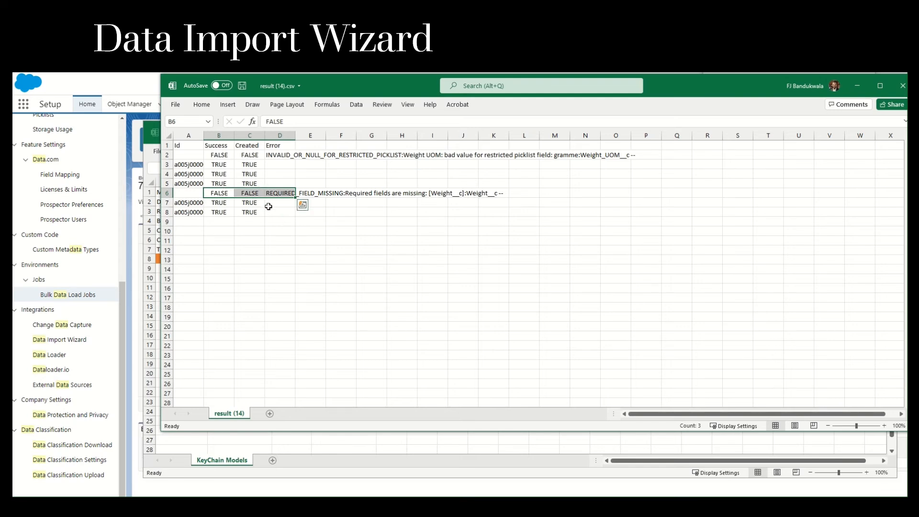
left_click_drag(189, 212, 243, 213)
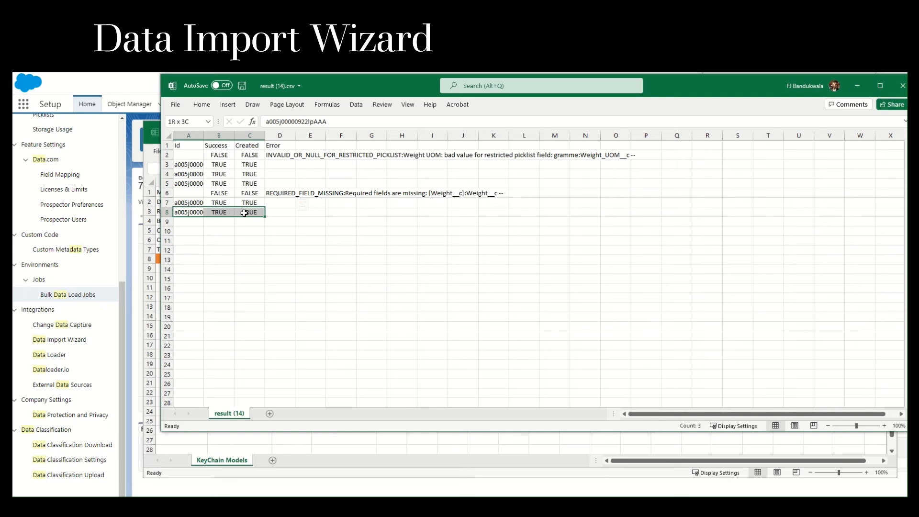
left_click_drag(244, 212, 245, 213)
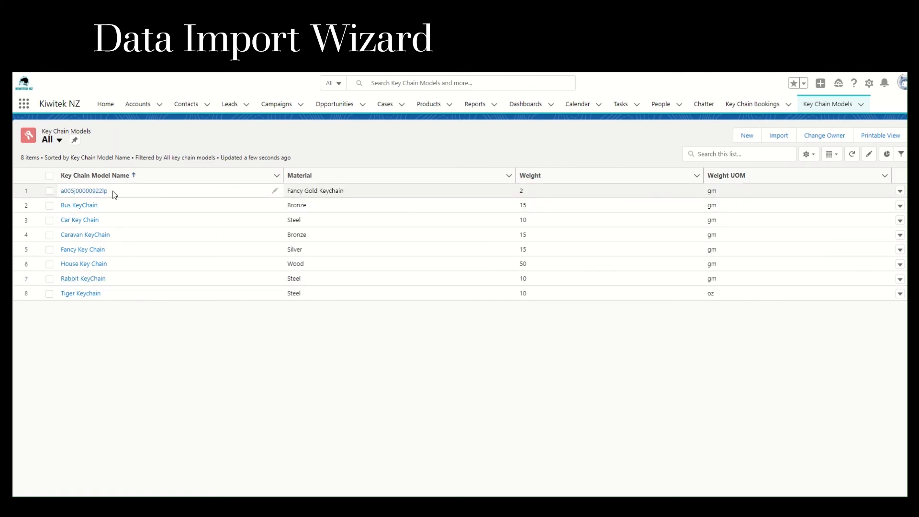
Rename the first record in the Key Chain Models list, the one made of Fancy Gold Keychain, to Fancy Keychain (Gold).
left_click_drag(109, 191, 62, 194)
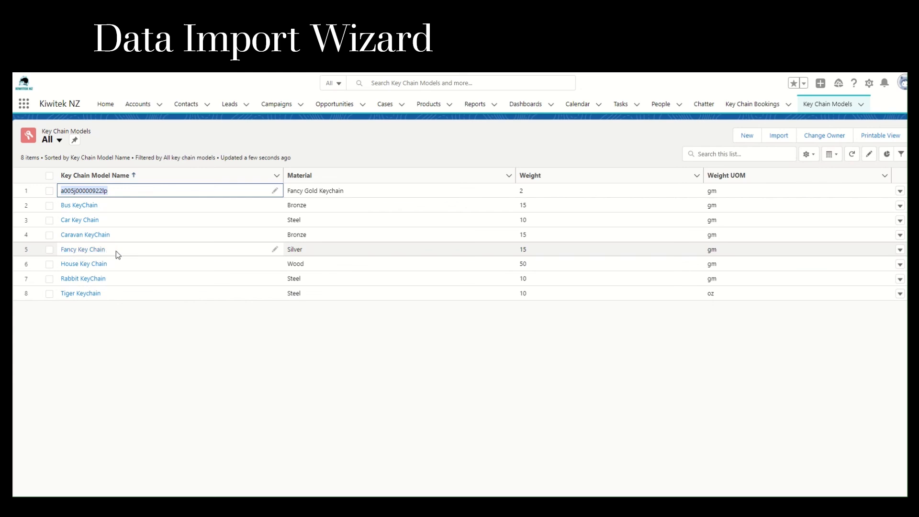
left_click(275, 191)
type("Fancy Keychain")
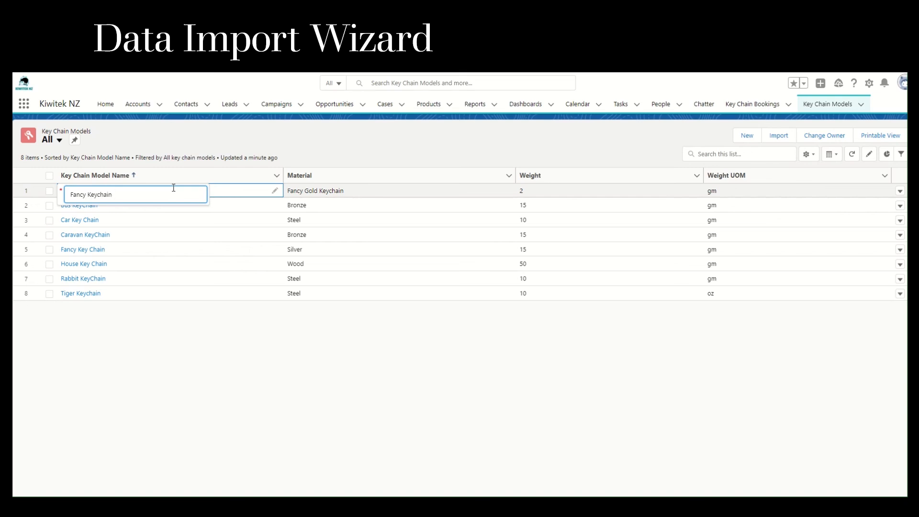
type(" (Gold)")
key("Return")
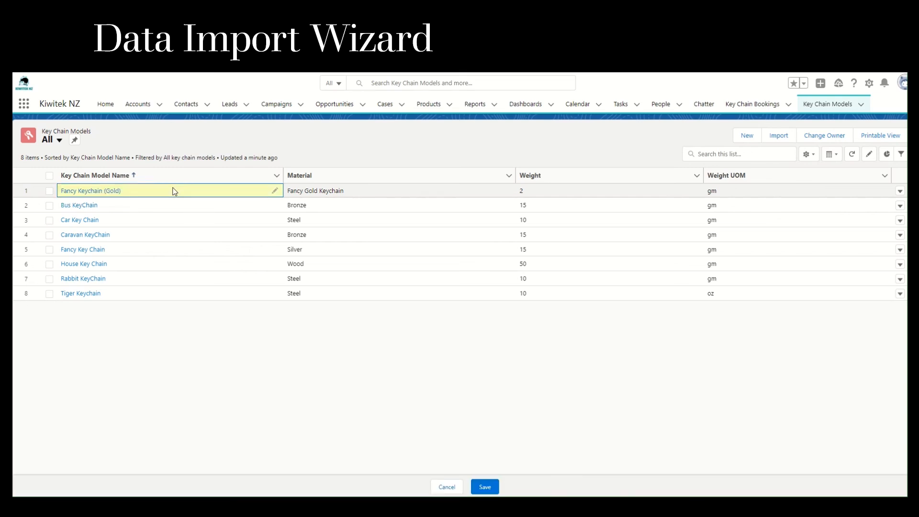
Set the material of the Fancy Keychain (Gold) record to Gold and save the list changes.
left_click(506, 190)
left_click(234, 183)
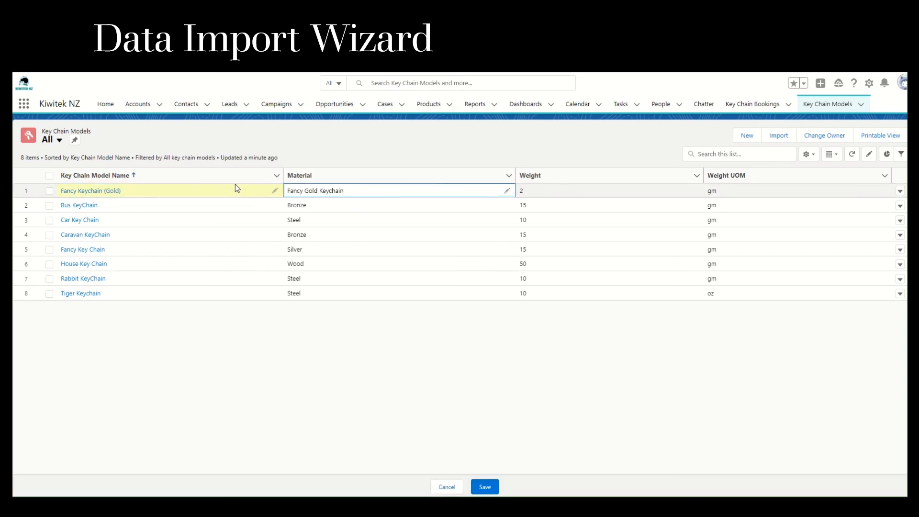
left_click(506, 191)
left_click_drag(358, 195, 293, 190)
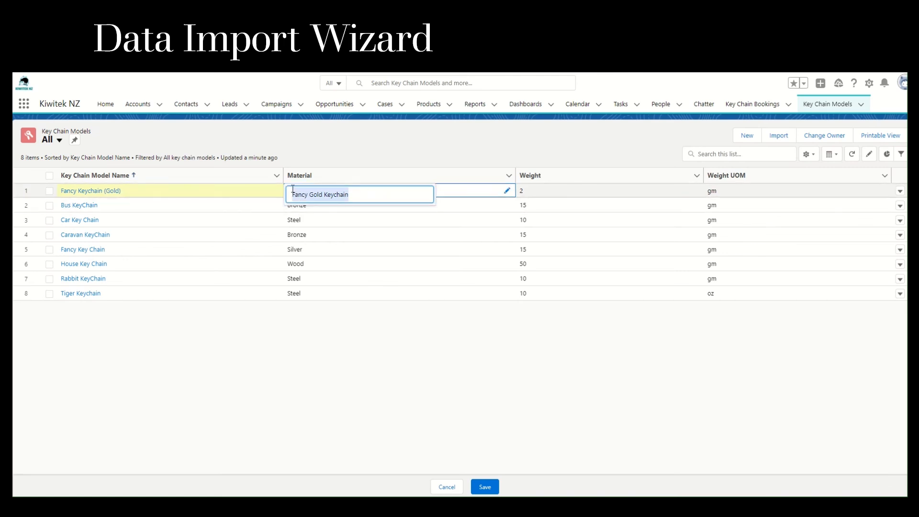
type("Gold")
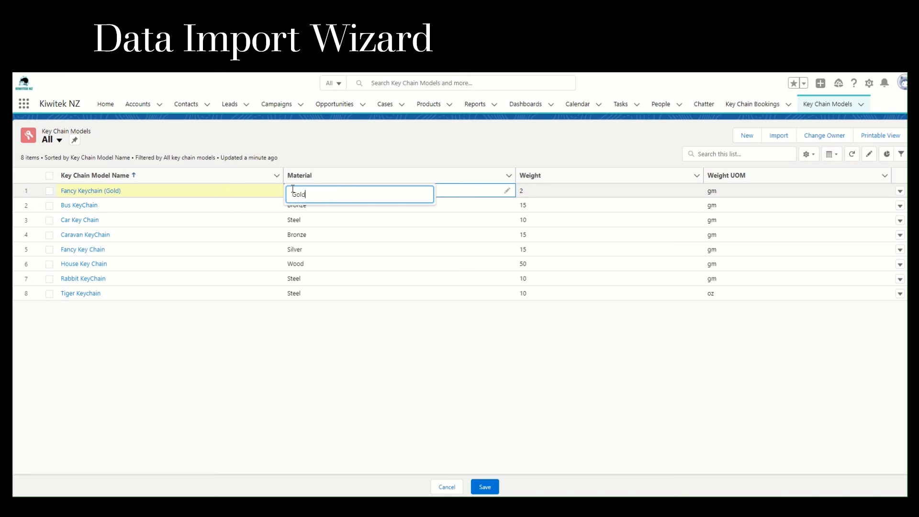
left_click(485, 486)
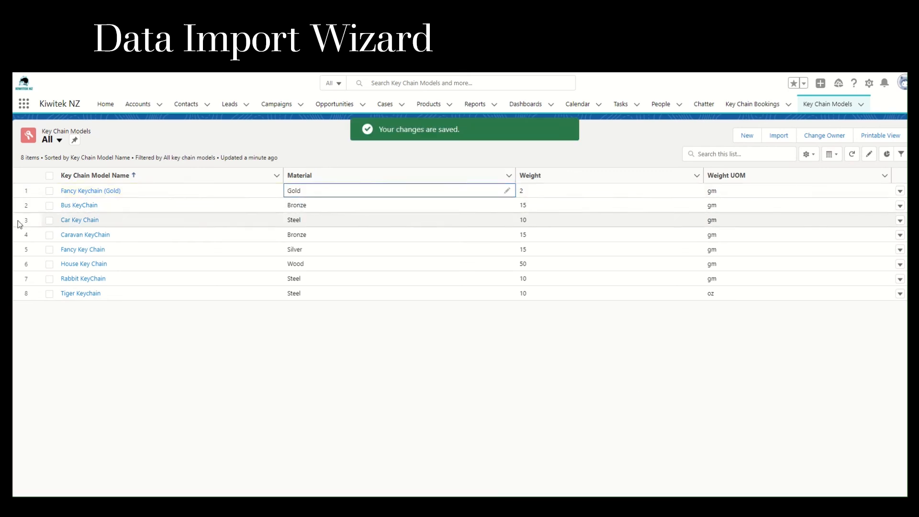